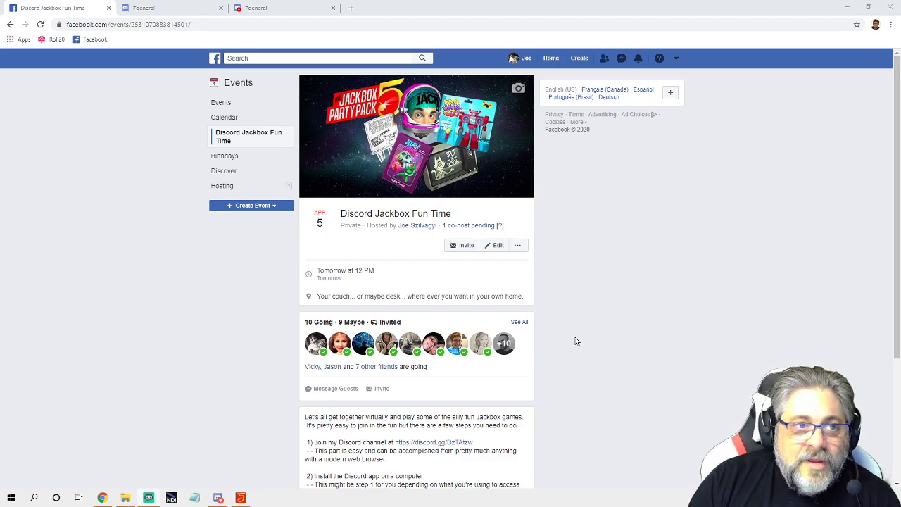
Open the Discord registration page and examine the email, username and password fields for creating an account.
click(156, 8)
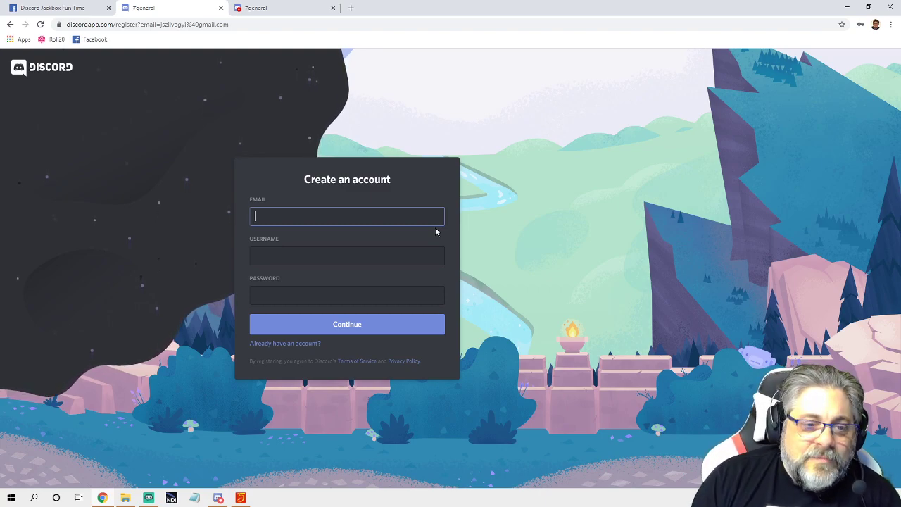
click(407, 219)
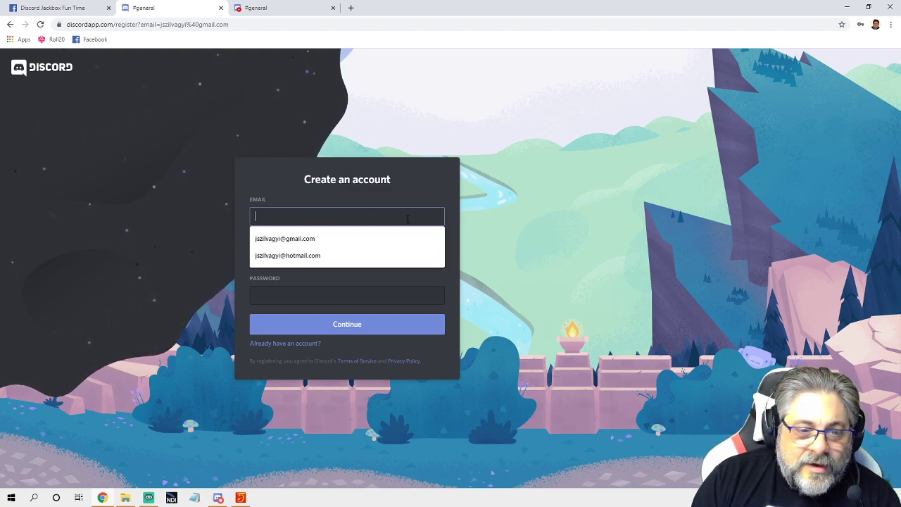
click(400, 185)
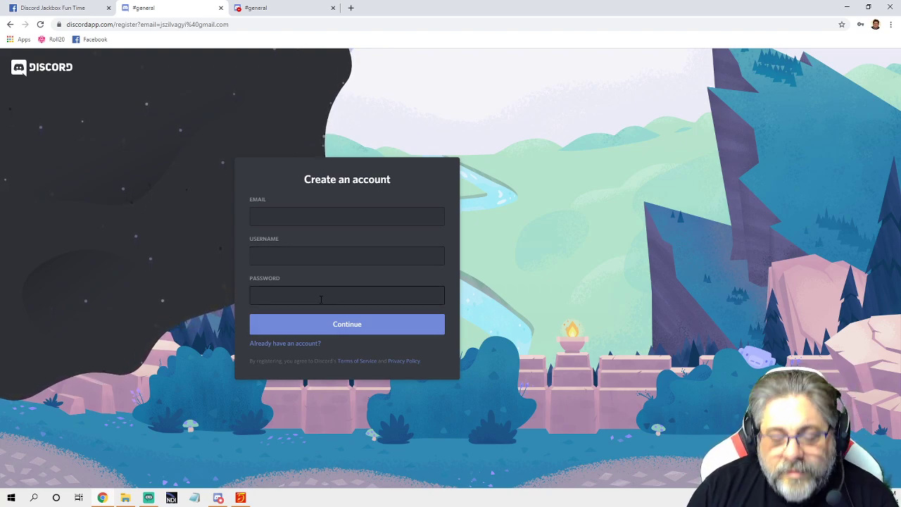
Switch to the logged-in Discord web session, look through Home and the Bluffs Trivia League server, and return to the UncleToyBox server.
click(283, 8)
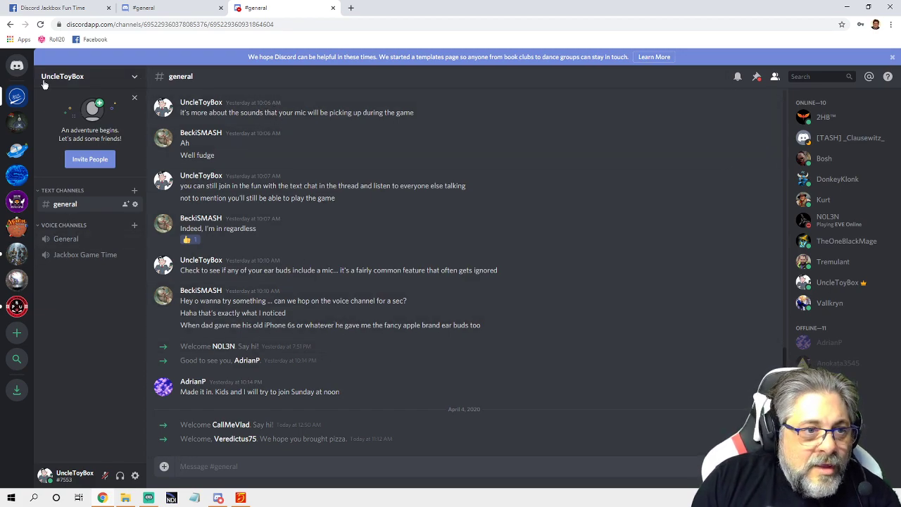
click(17, 65)
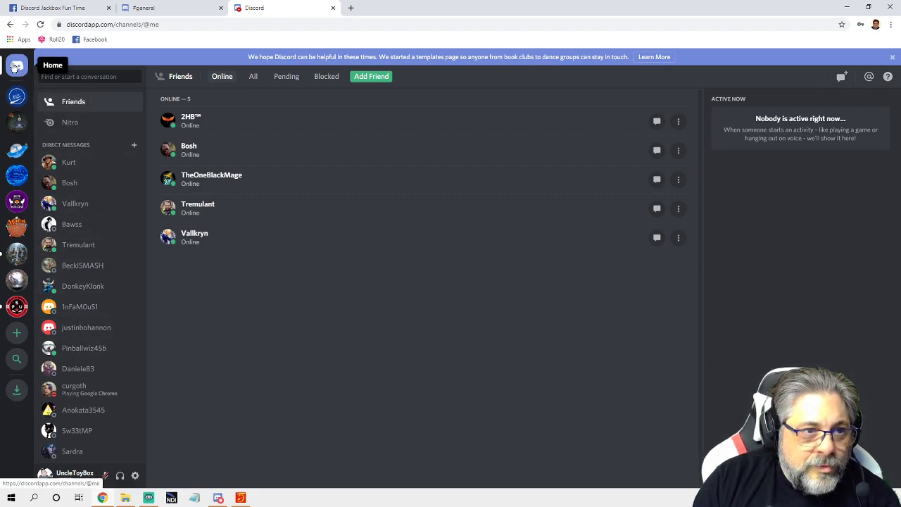
click(17, 95)
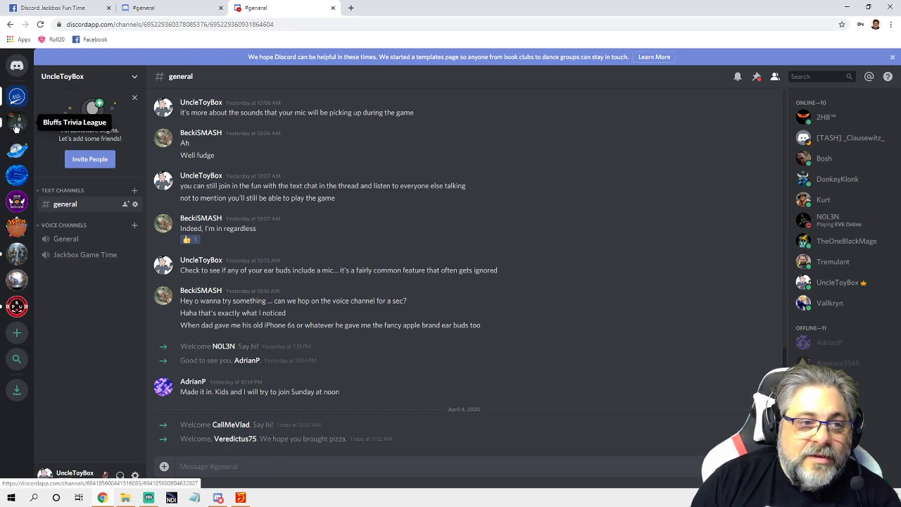
click(16, 124)
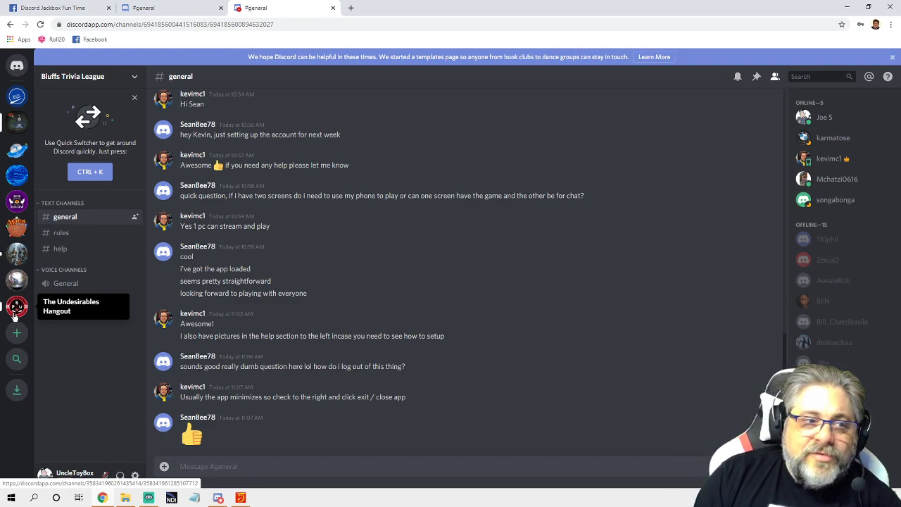
click(16, 97)
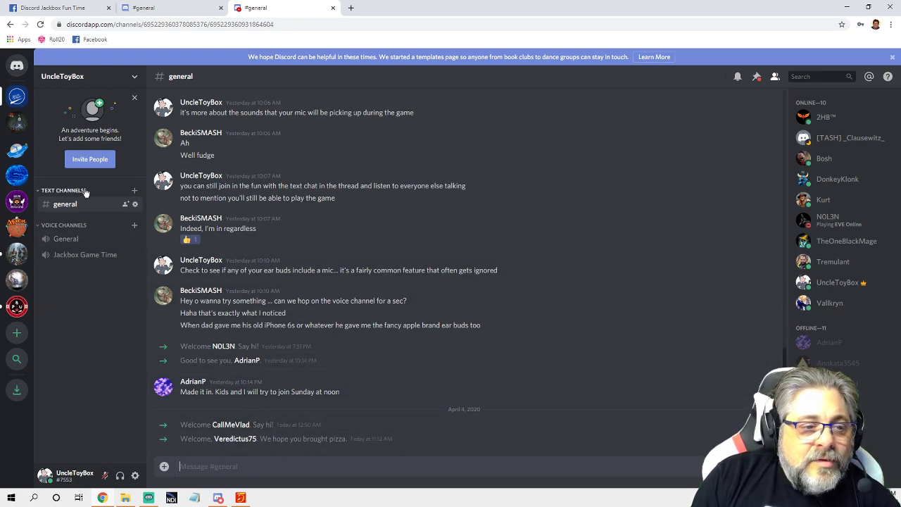
Join the Jackbox Game Time voice channel, then mute and unmute the microphone.
click(71, 255)
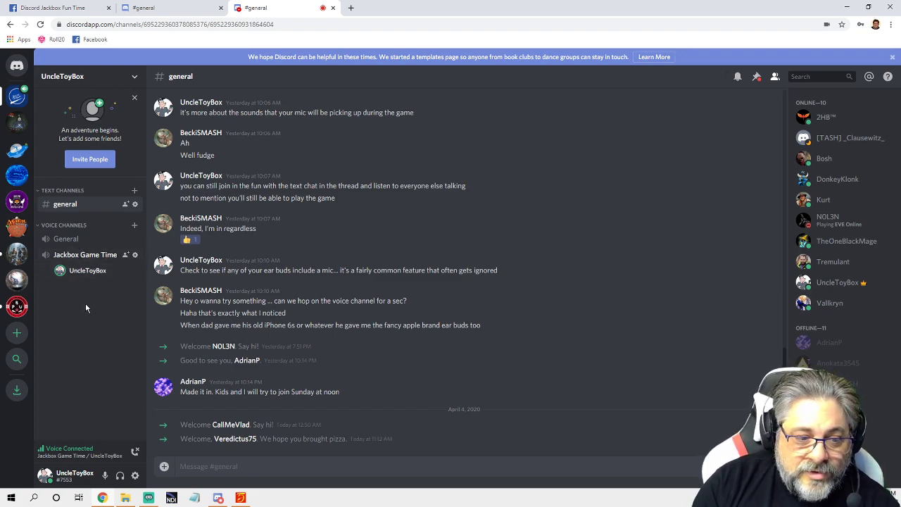
click(105, 476)
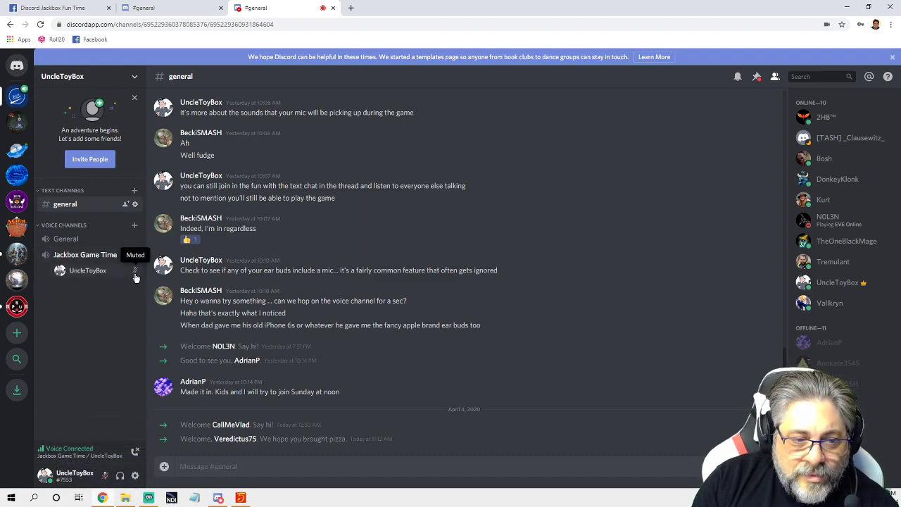
click(105, 476)
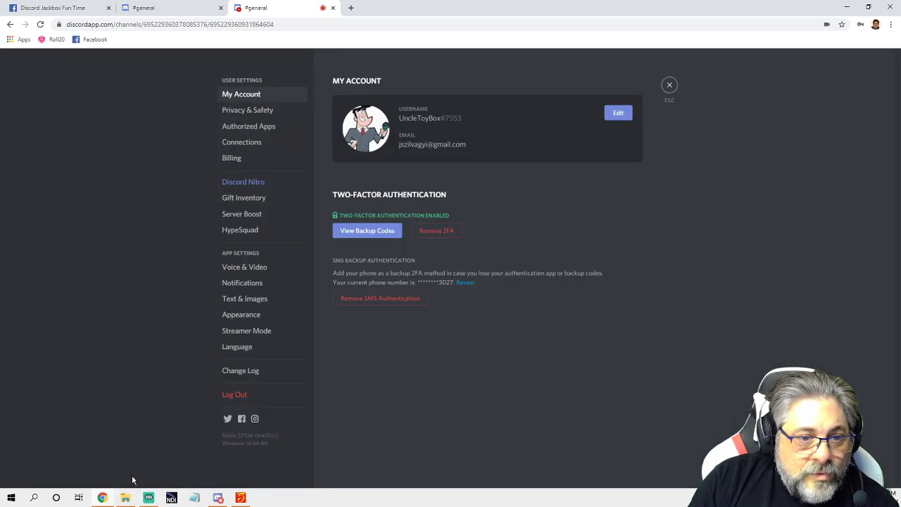
Set the voice input mode to Push to Talk (Limited), accept the notice and leave the settings.
click(257, 271)
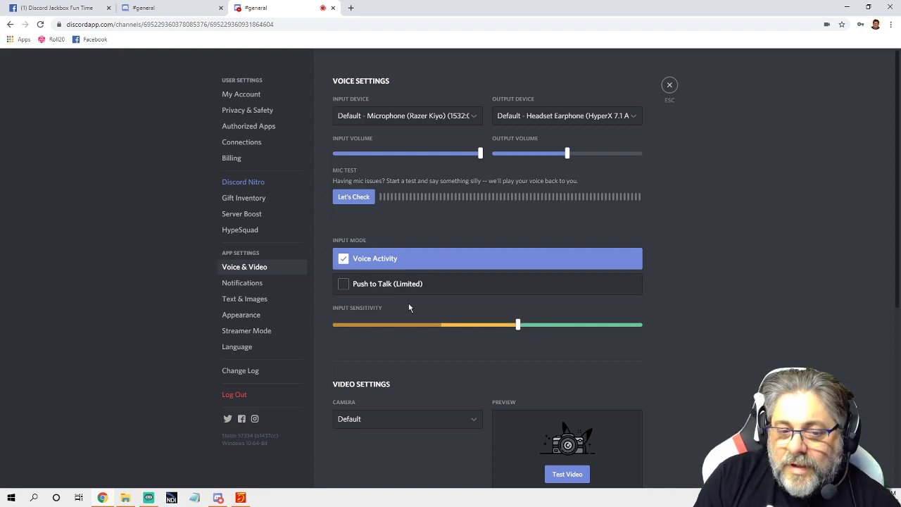
click(352, 284)
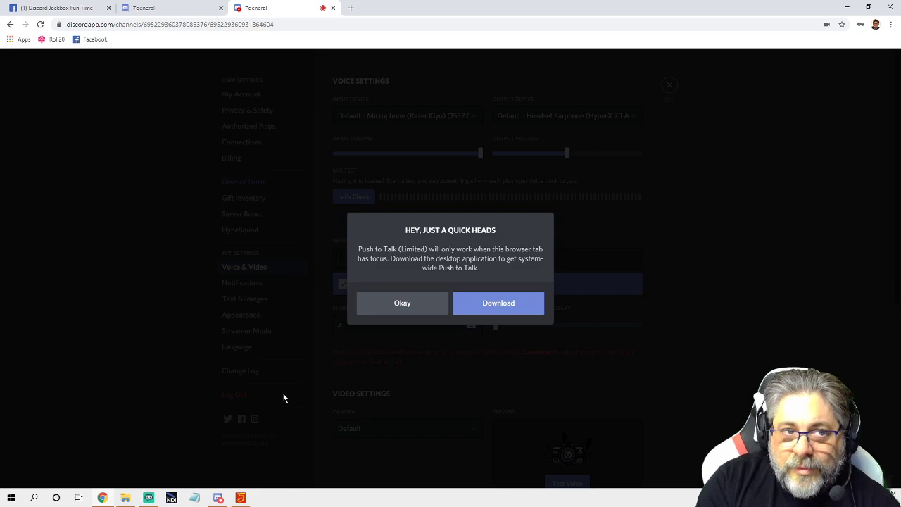
click(393, 310)
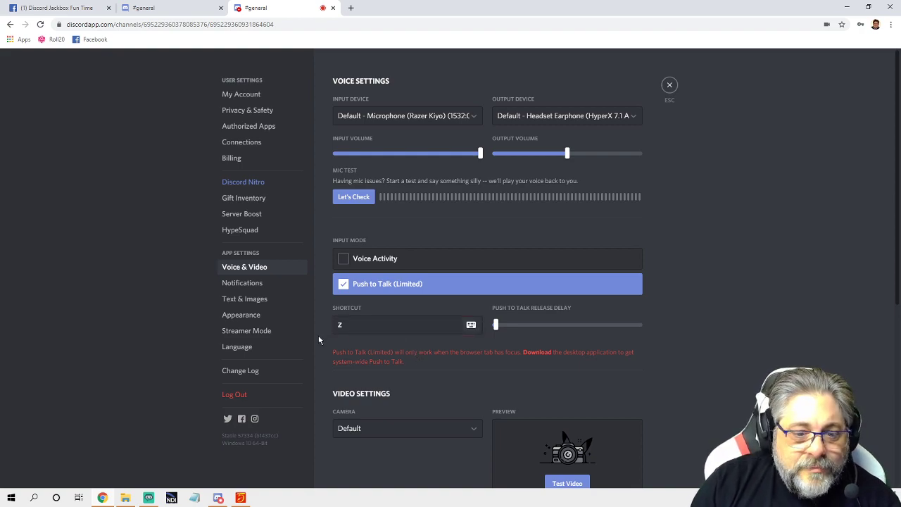
click(669, 85)
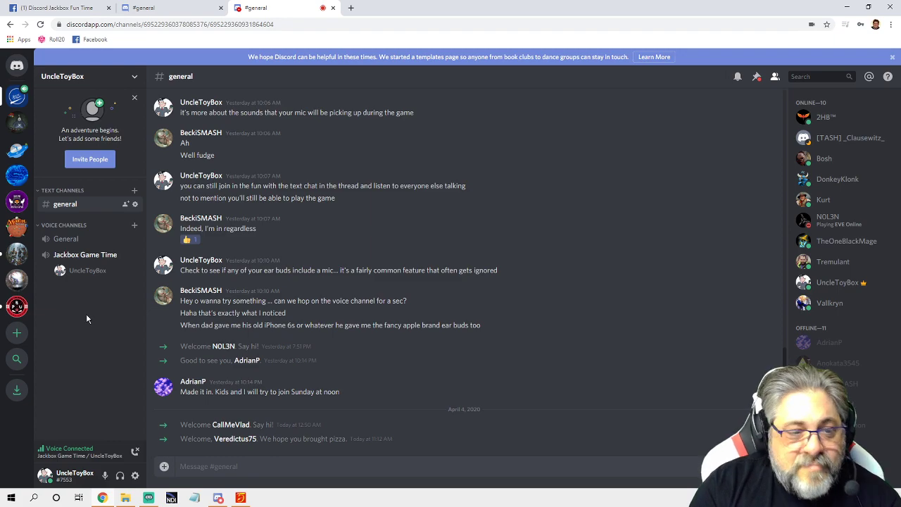
Examine the member options and profile card of the own entry in the Jackbox Game Time voice channel.
right_click(75, 273)
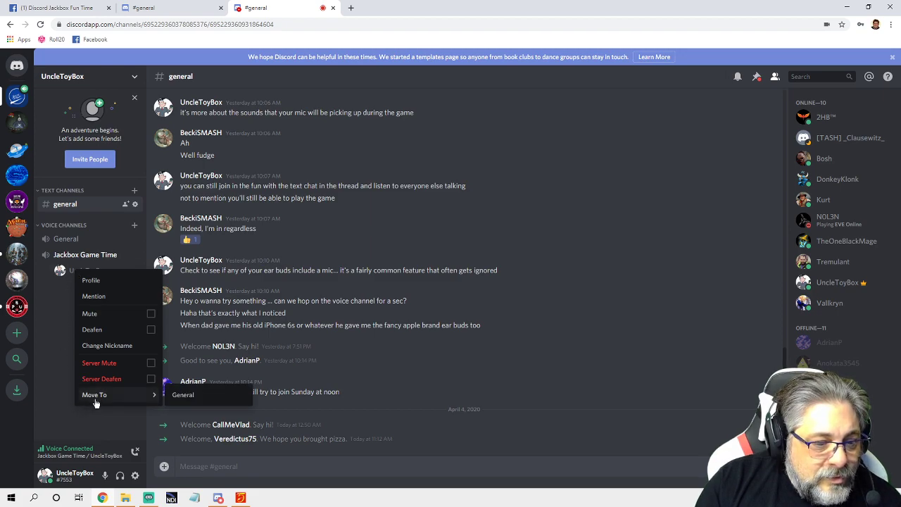
click(69, 297)
click(87, 274)
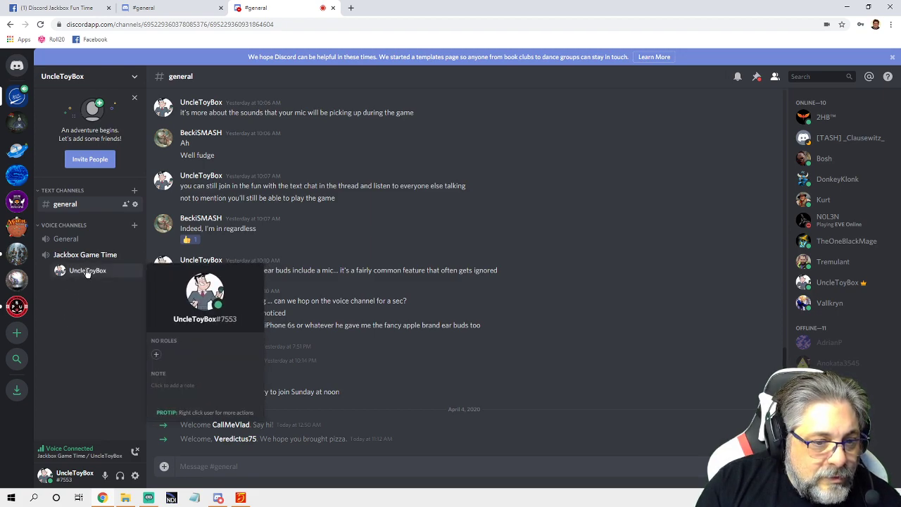
click(123, 374)
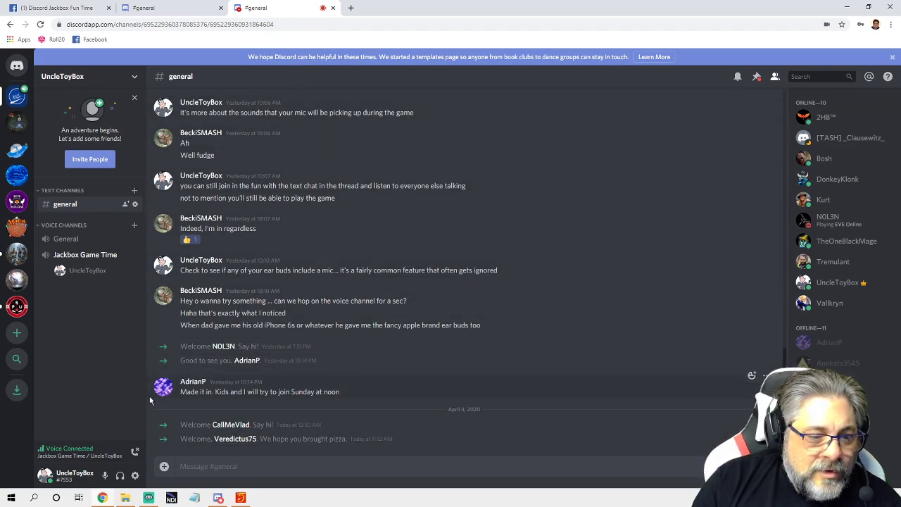
Set the input mode in the Voice & Video settings to Voice Activity and leave the settings.
click(135, 475)
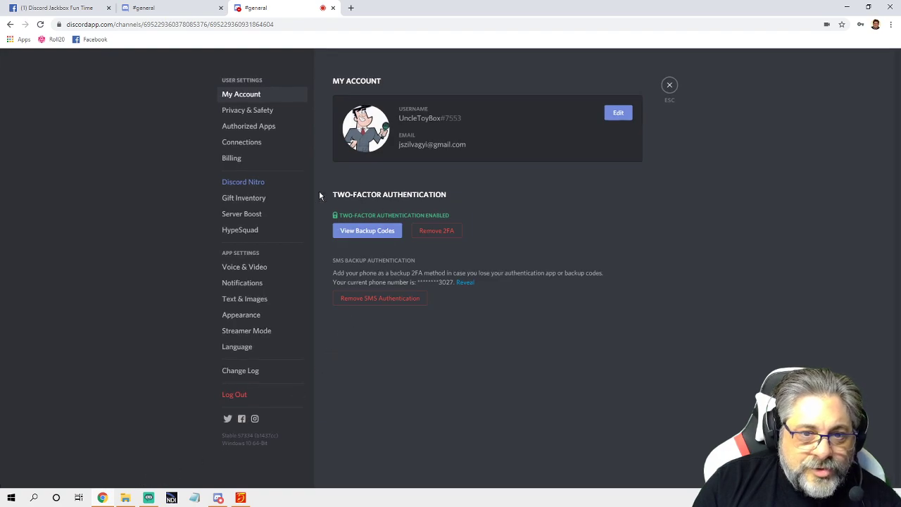
click(259, 269)
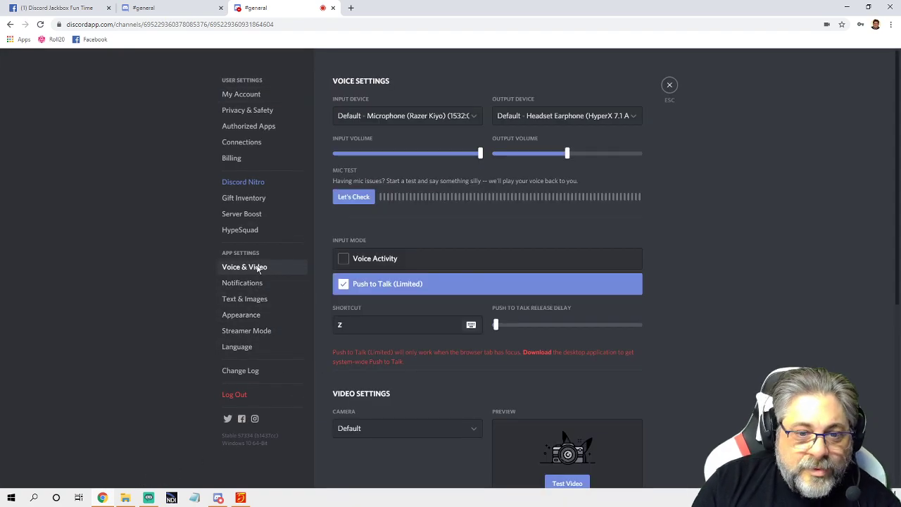
click(343, 285)
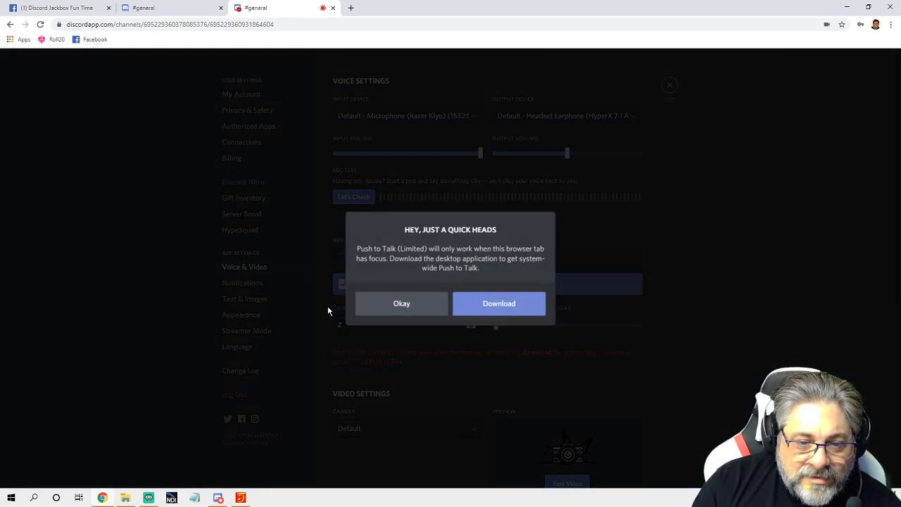
click(410, 308)
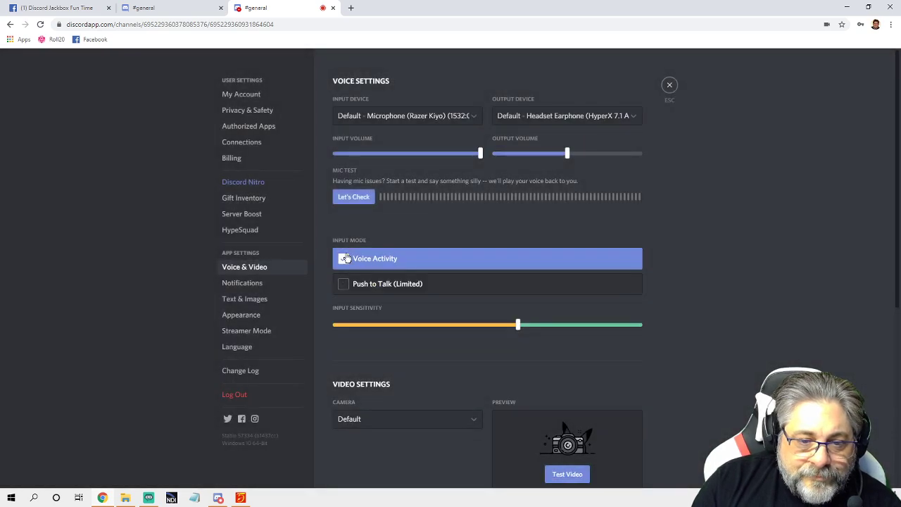
click(345, 259)
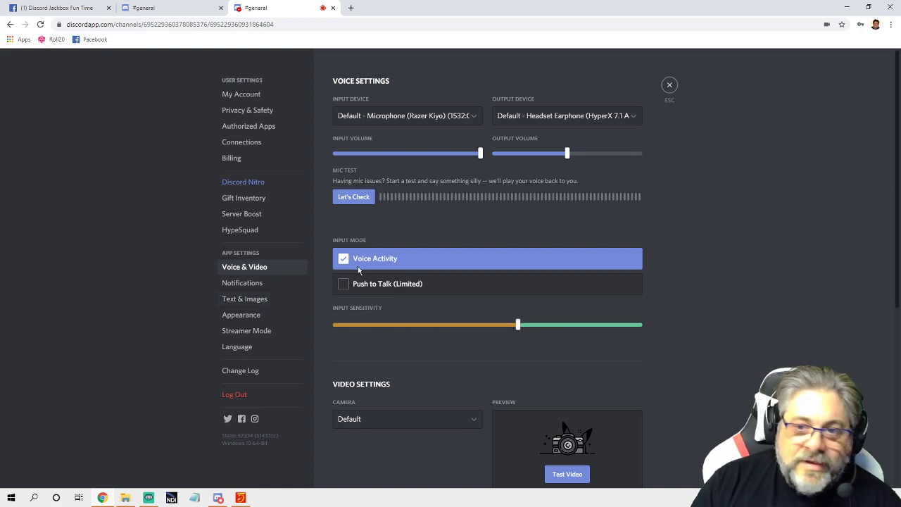
click(669, 85)
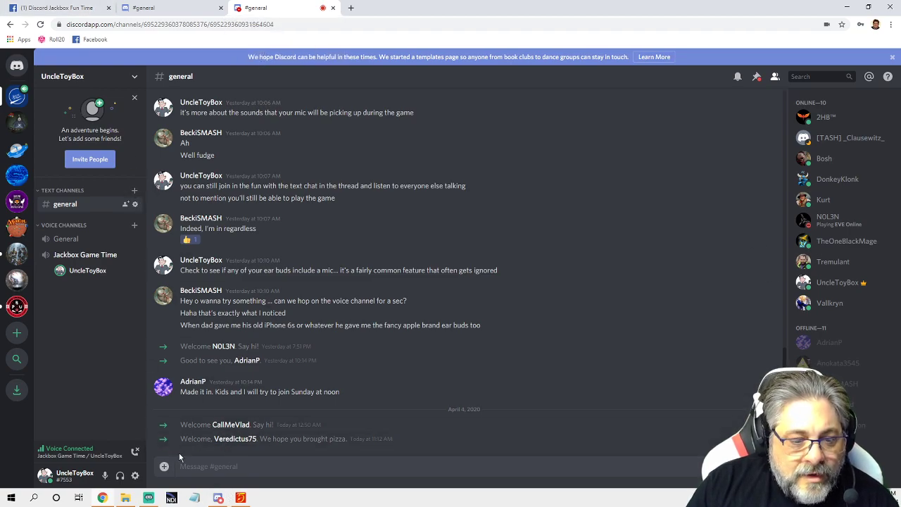
Switch to the Discord desktop app, open the UncleToyBox server and view the profile card of the member in Jackbox Game Time.
click(220, 498)
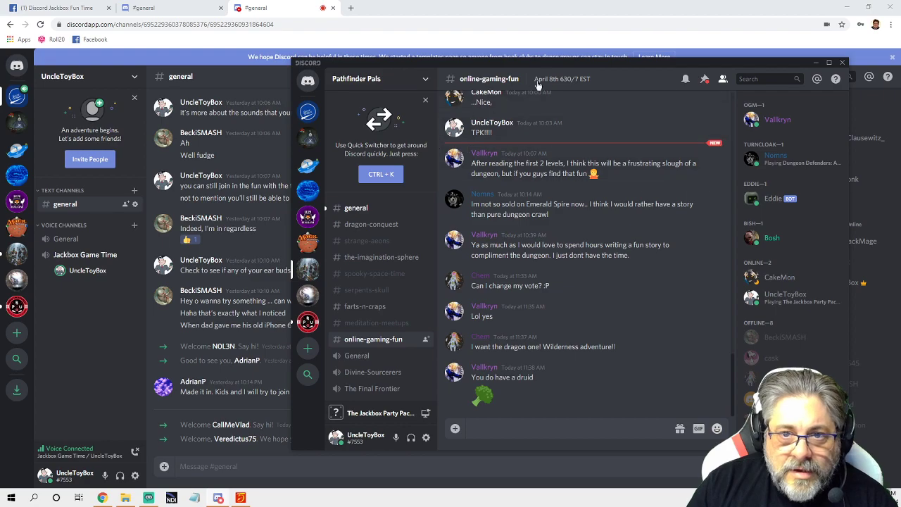
drag(555, 59, 446, 92)
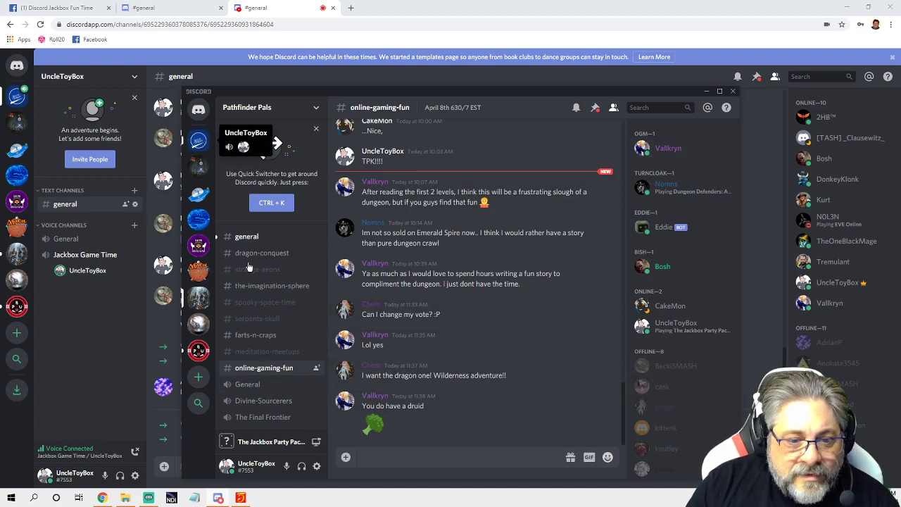
click(200, 140)
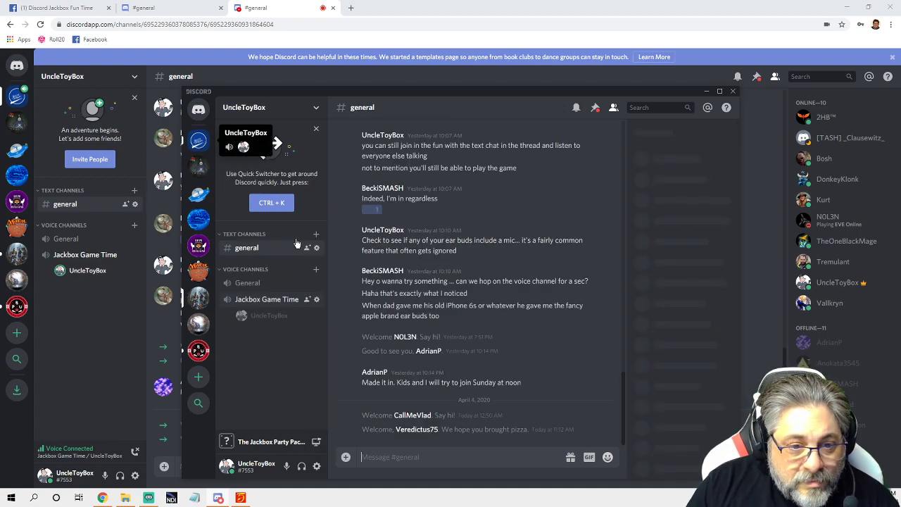
click(270, 316)
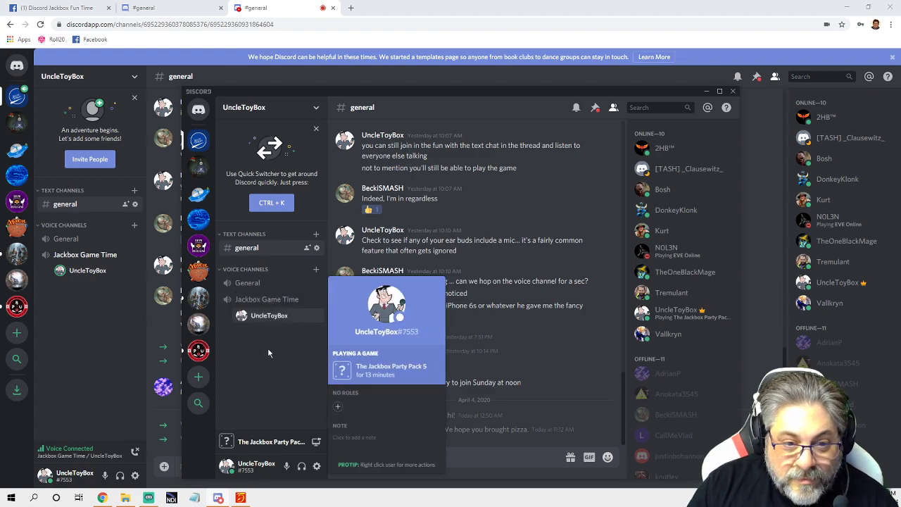
Close both Discord browser tabs and join the Jackbox Game Time voice channel in the Discord desktop app.
click(336, 9)
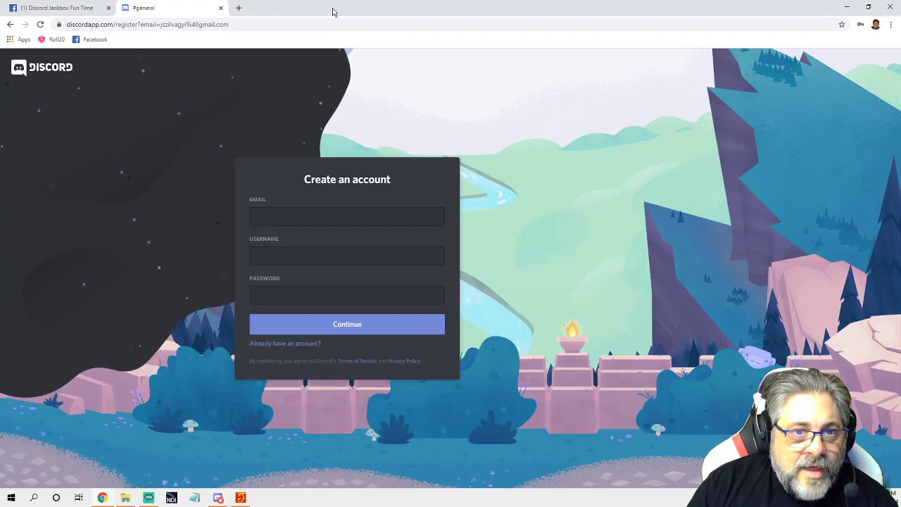
click(220, 8)
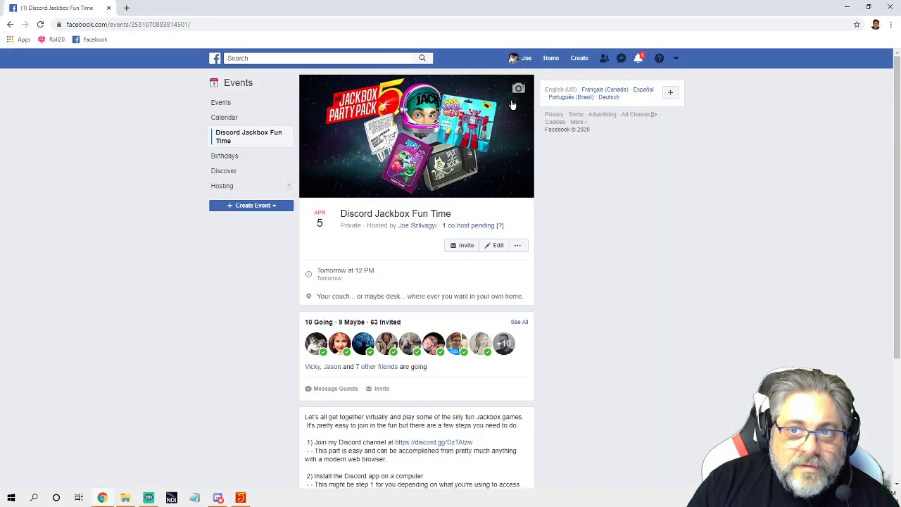
click(217, 499)
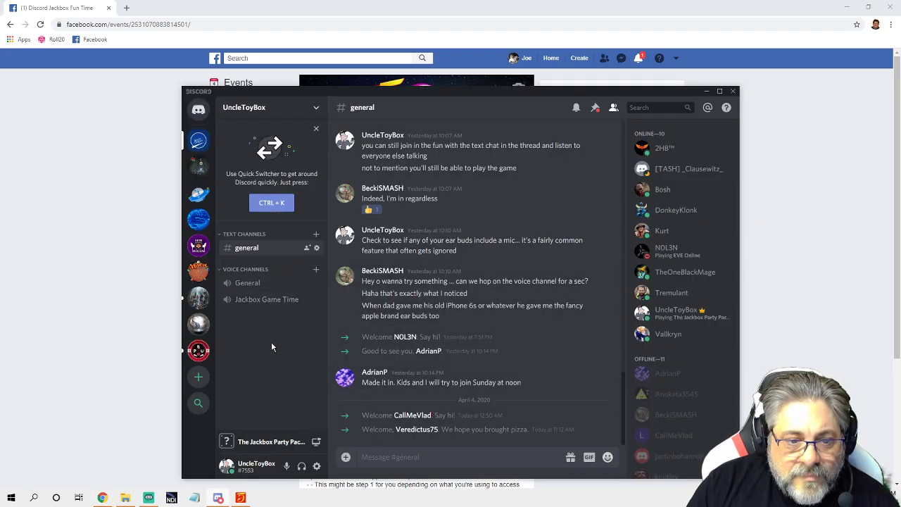
click(250, 302)
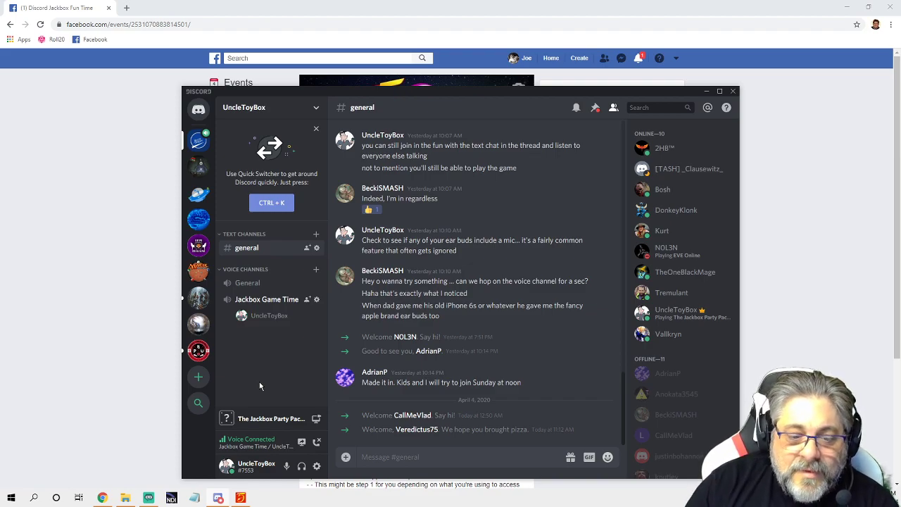
Examine the profile card and member options of the own voice channel entry in the desktop app.
click(268, 315)
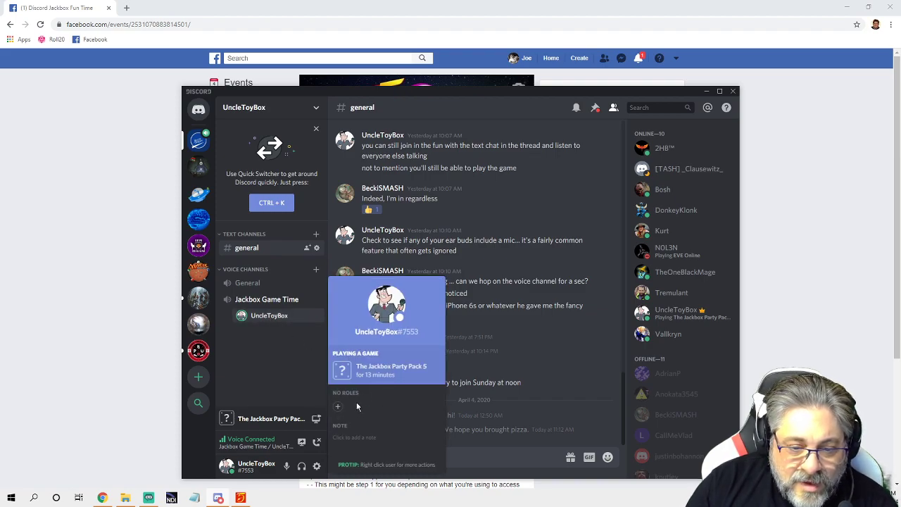
click(274, 360)
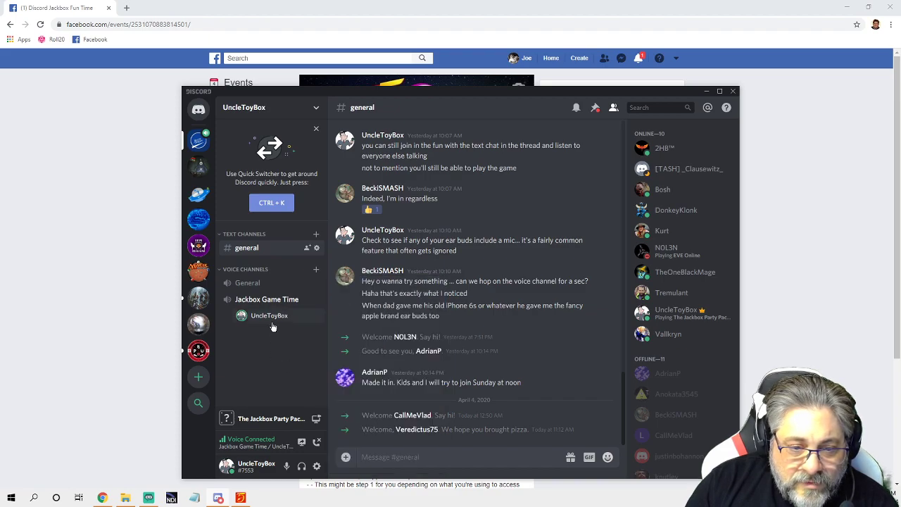
right_click(272, 321)
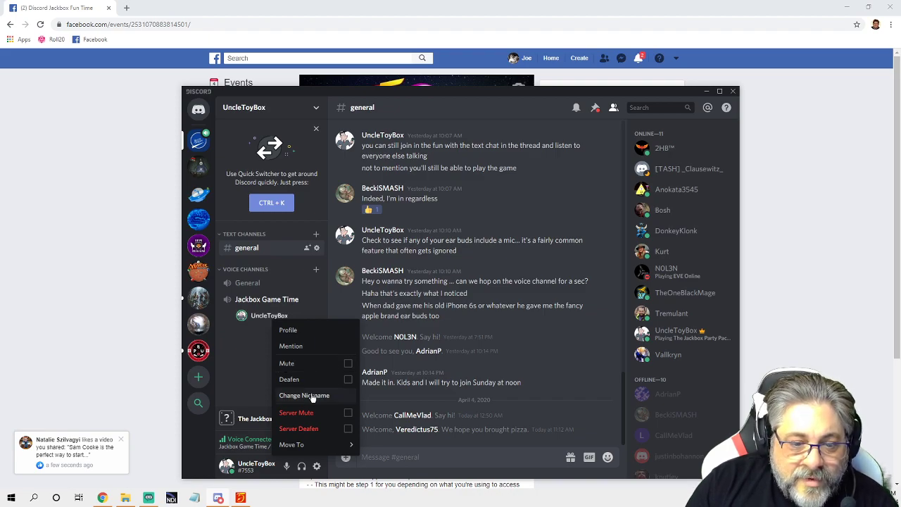
Change the own nickname in the UncleToyBox server to the first name and last initial, and save it.
click(242, 366)
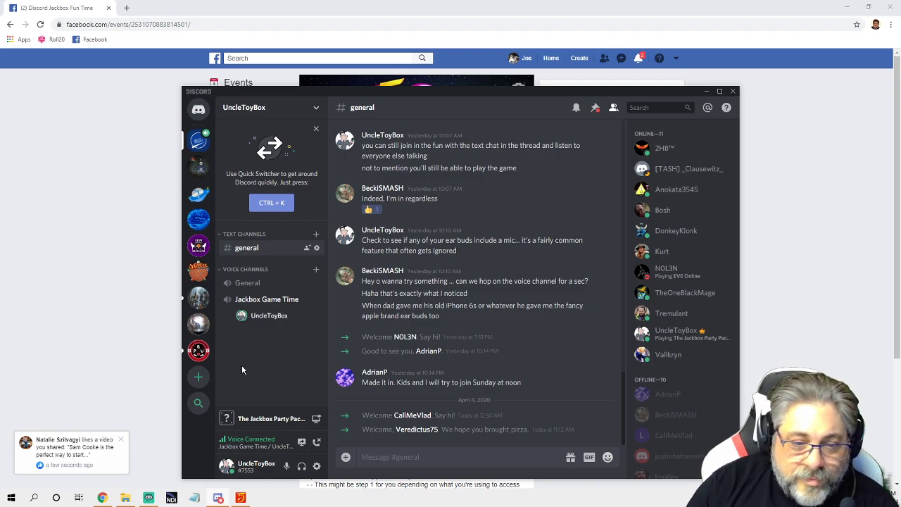
right_click(274, 321)
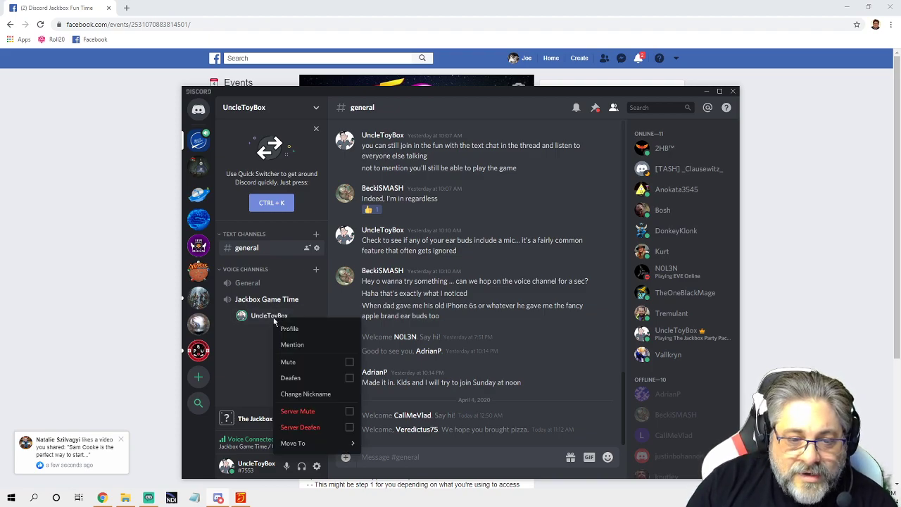
click(307, 394)
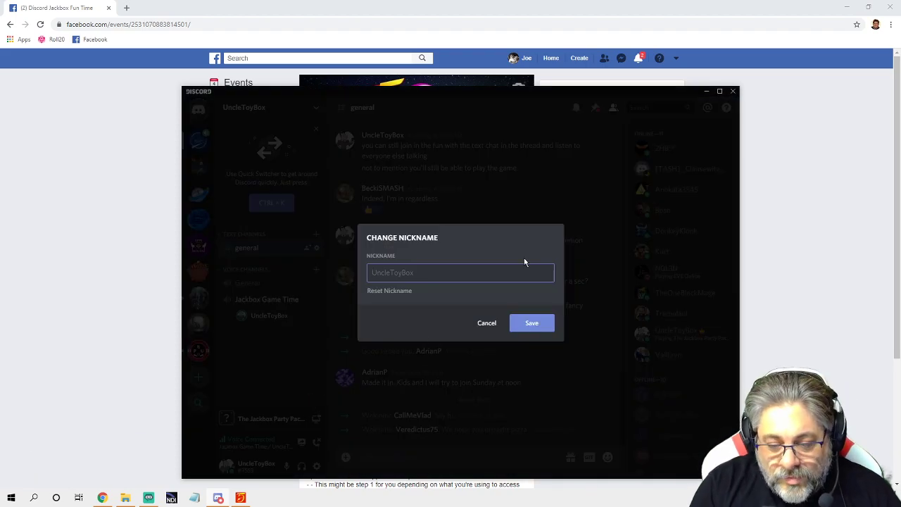
text(J)
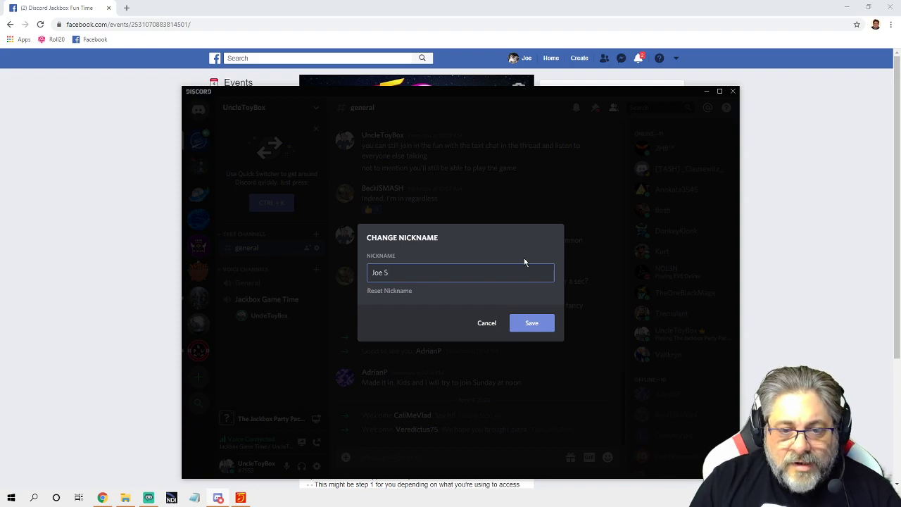
text(oe S)
click(528, 321)
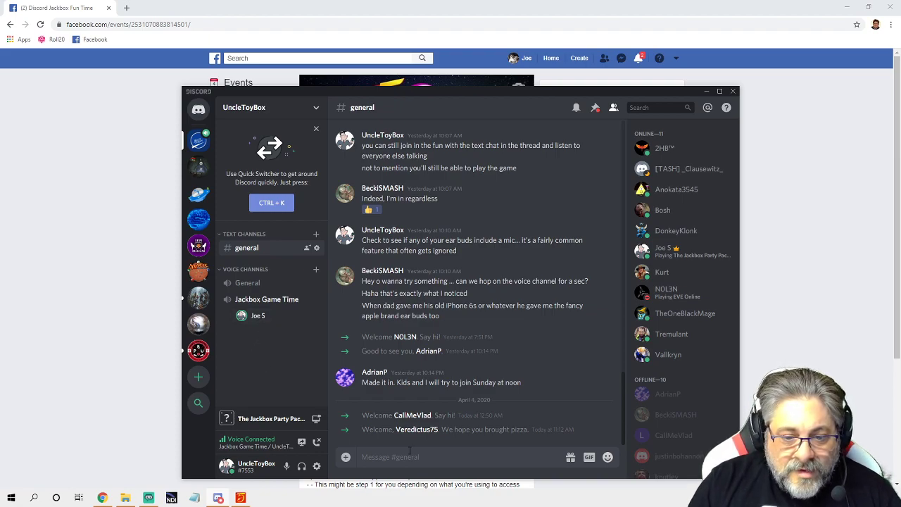
Post the message "Test" in the UncleToyBox server's general text channel.
click(403, 457)
text(Test)
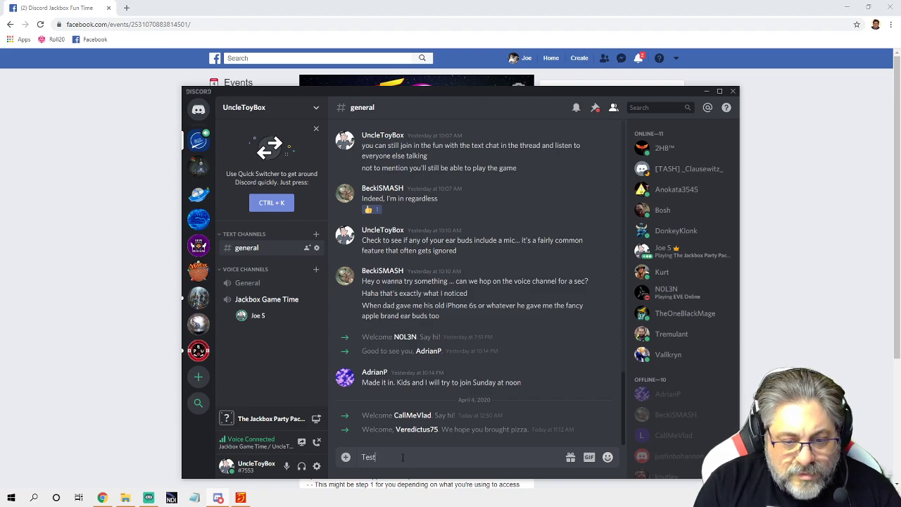
key(Return)
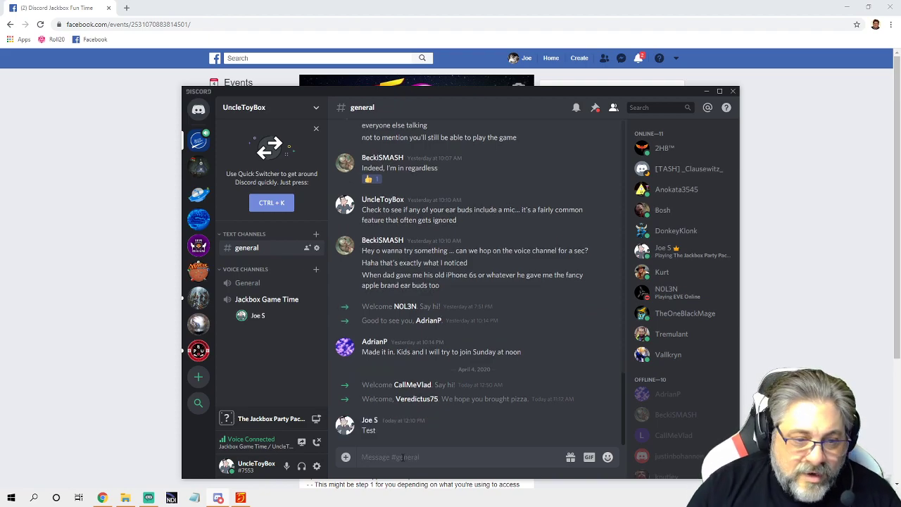
Open the general text channel of the Pathfinder Pals server and post the message "Test" there.
click(195, 303)
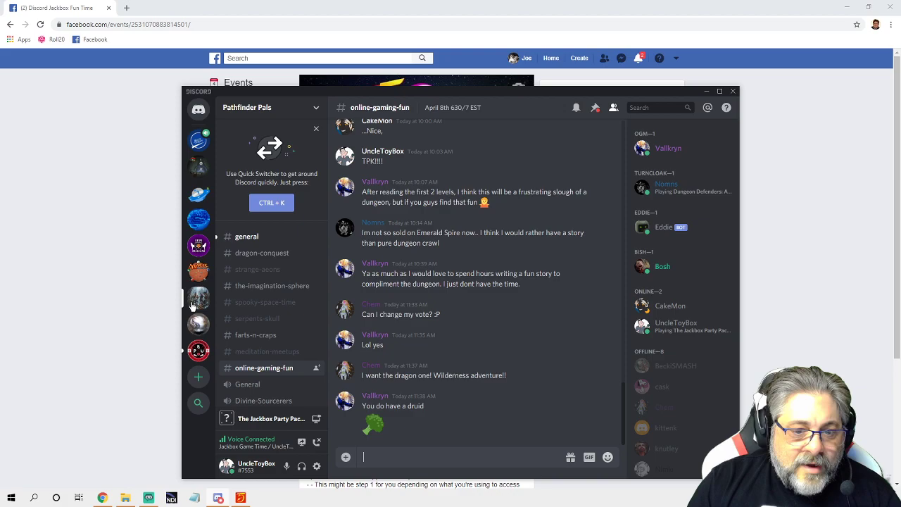
click(247, 237)
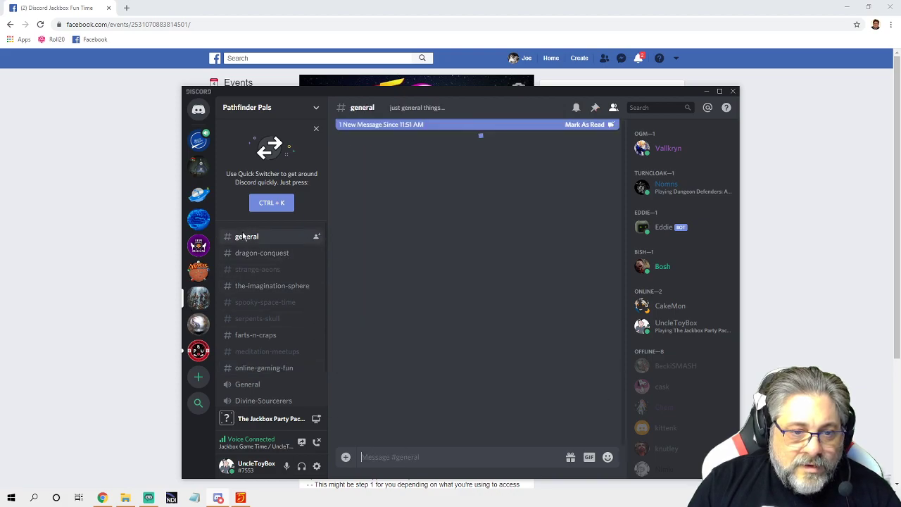
text(Te)
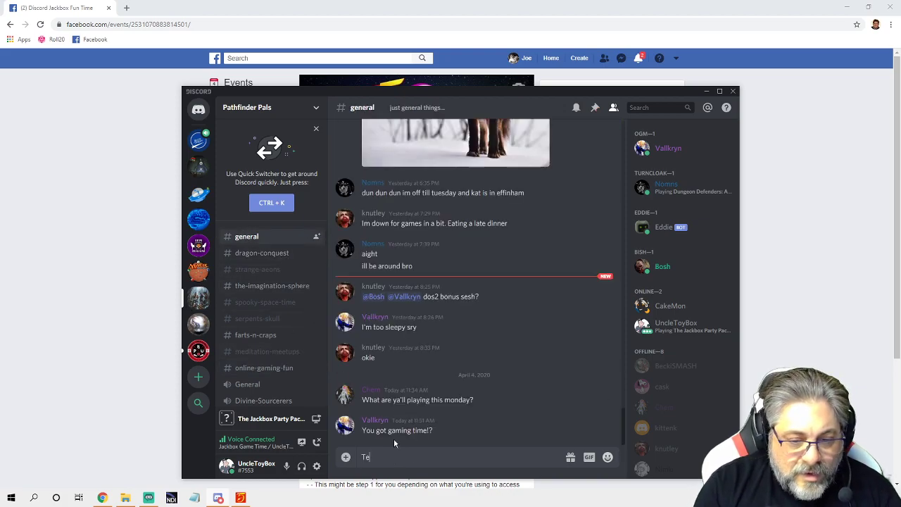
text(st)
key(Return)
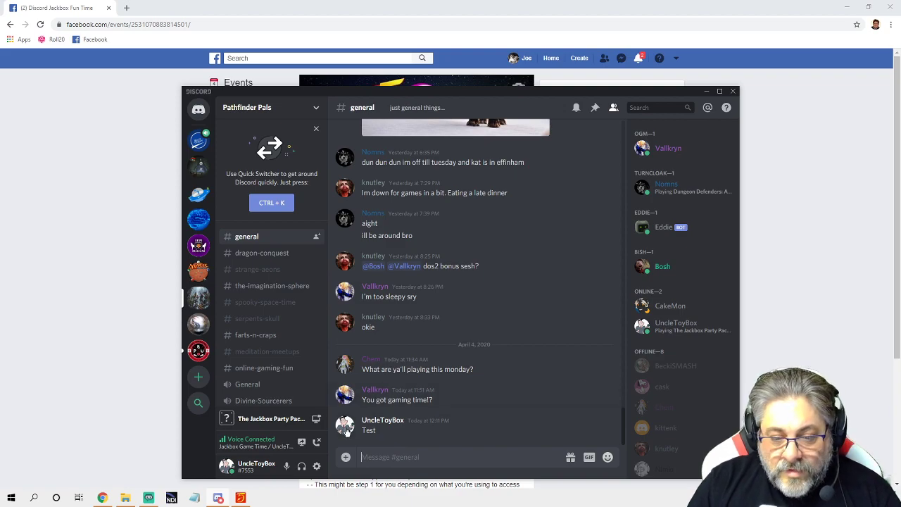
Go live from the UncleToyBox server with The Jackbox Party Pack 5 in Jackbox Game Time and move the stream preview below the voice channels.
click(198, 141)
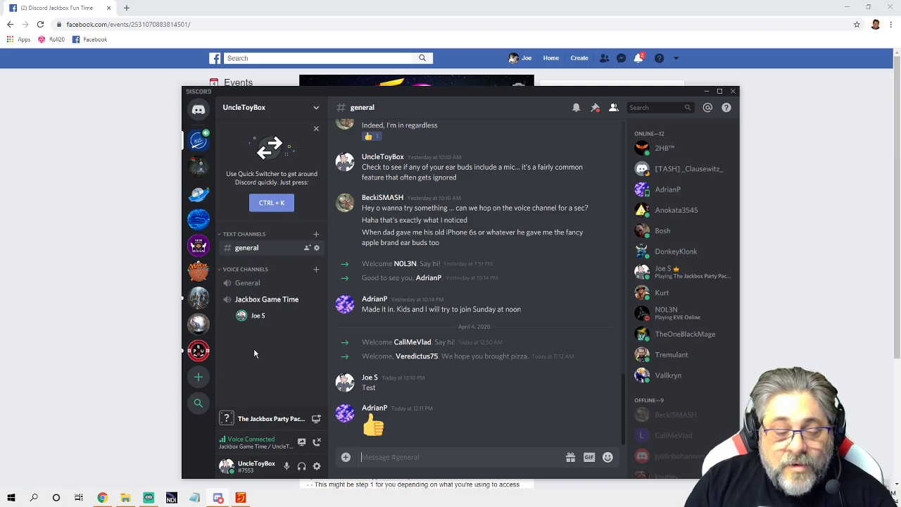
click(316, 421)
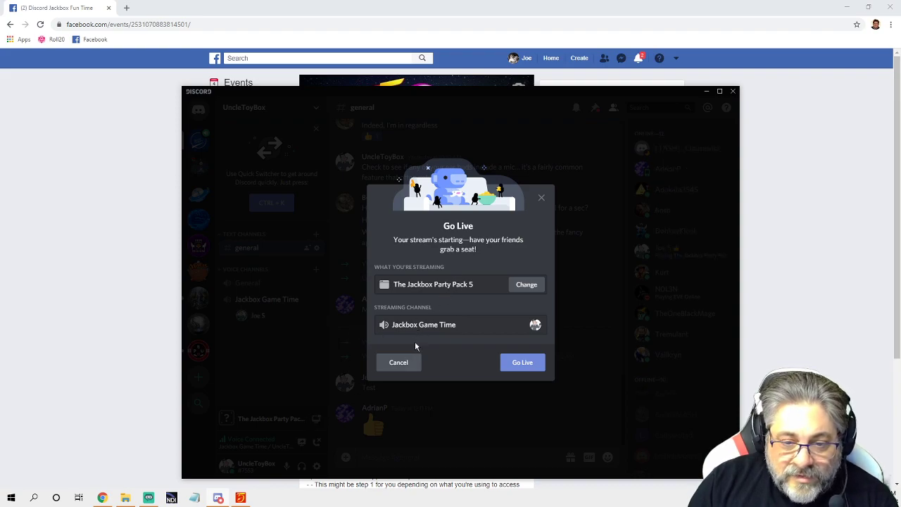
click(519, 364)
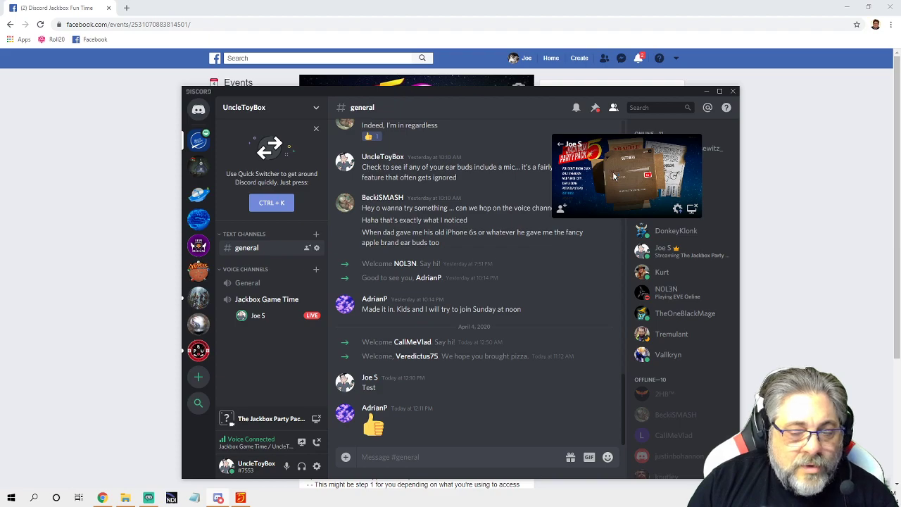
drag(614, 176, 276, 361)
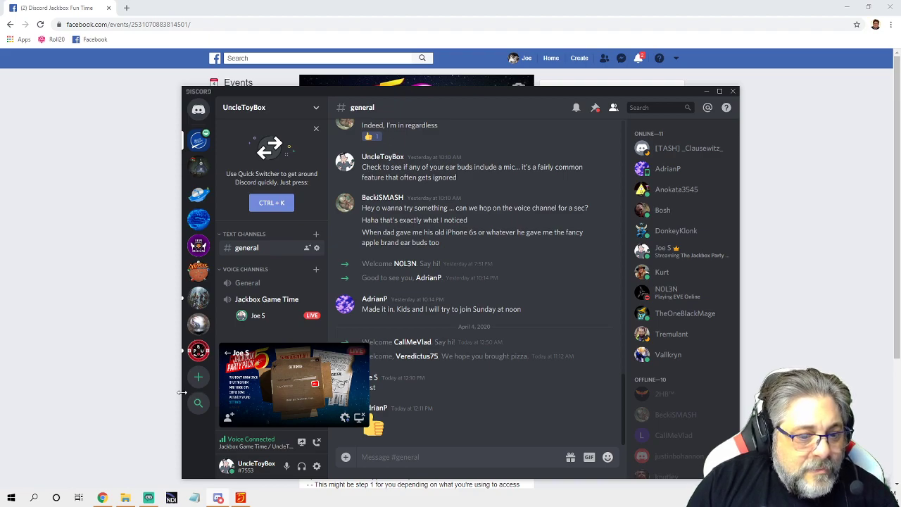
Switch to The Jackbox Party Pack 5, lower the game volume to near its low end in the settings and close them.
click(243, 498)
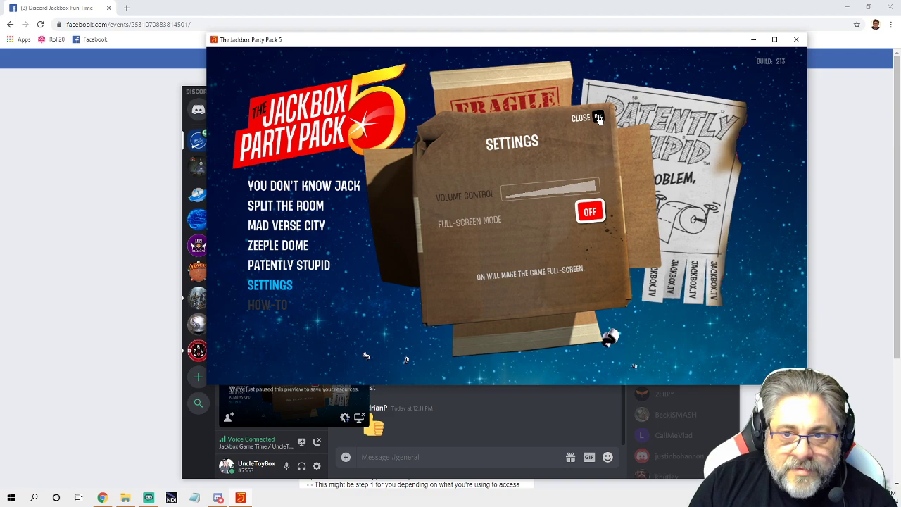
click(598, 119)
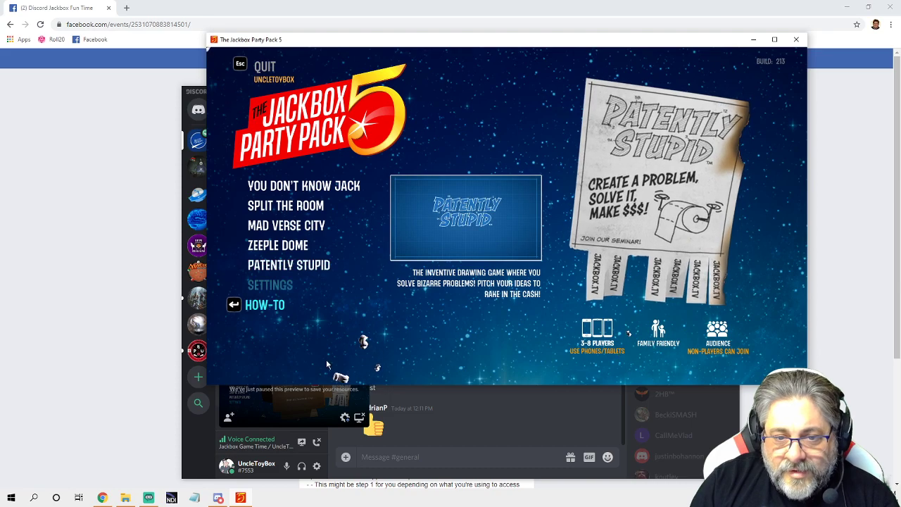
click(286, 287)
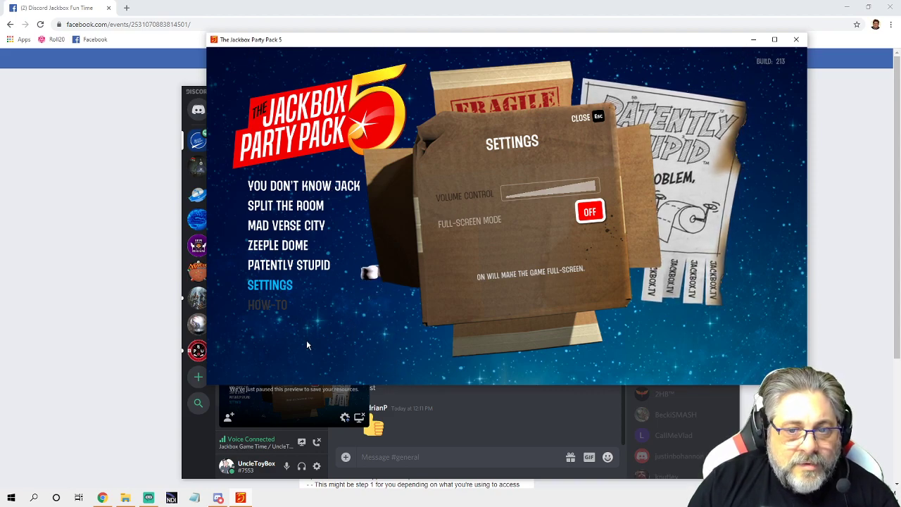
click(523, 197)
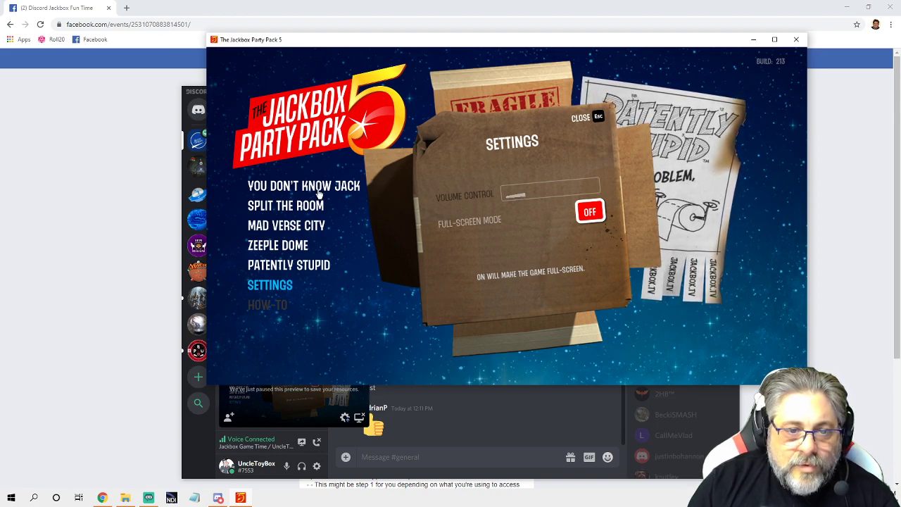
key(Up)
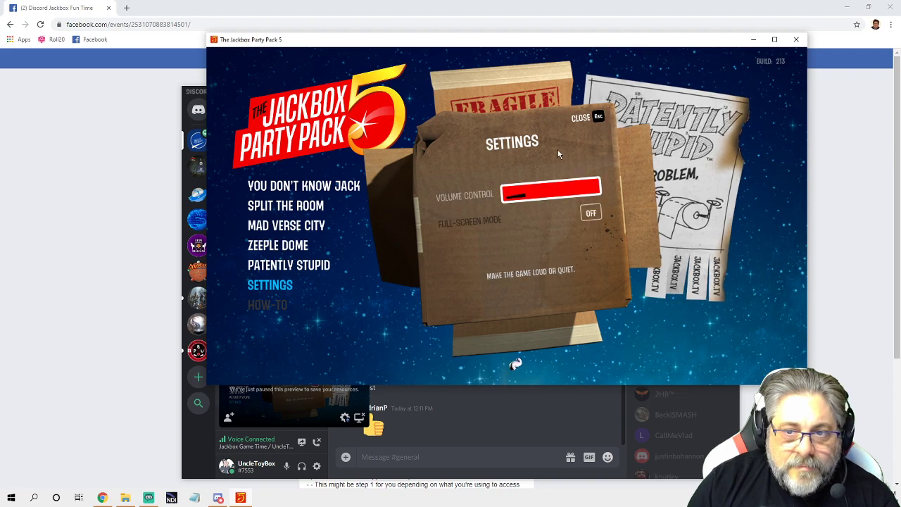
click(600, 116)
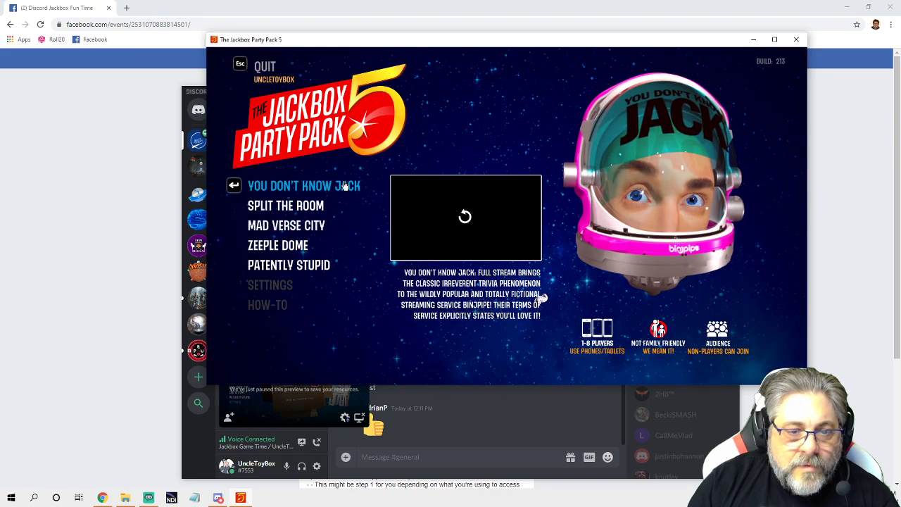
Skip the You Don't Know Jack: Full Stream intro and start play to open the player lobby with its room code.
key(Escape)
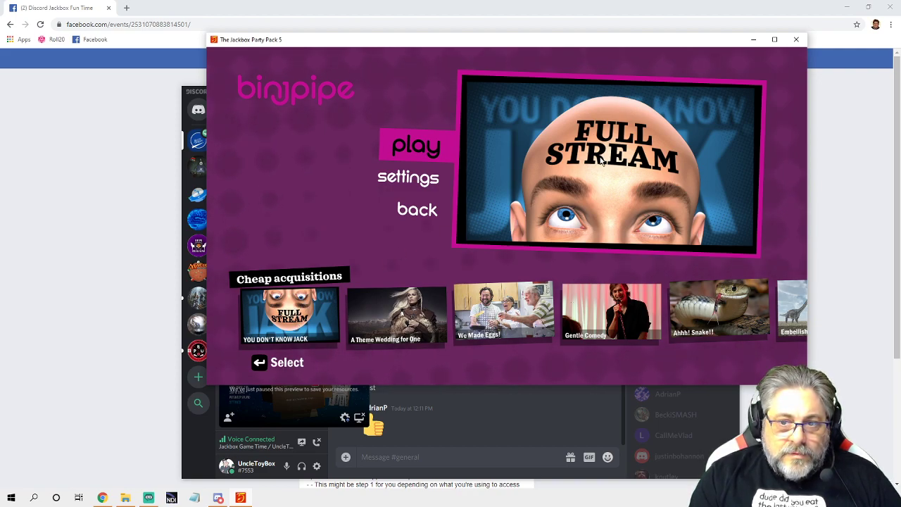
click(285, 363)
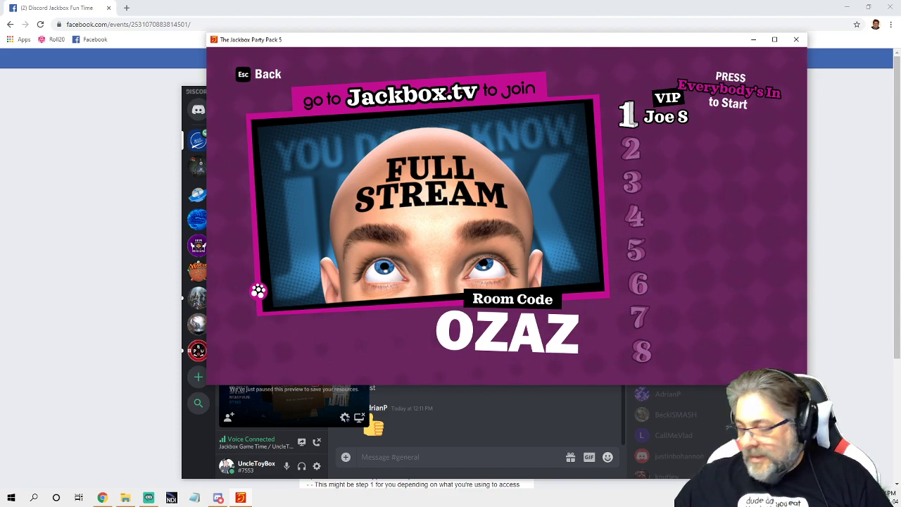
Exit the You Don't Know Jack lobby and leave the game for the Party Pack 5 main menu, confirming both exits.
click(243, 83)
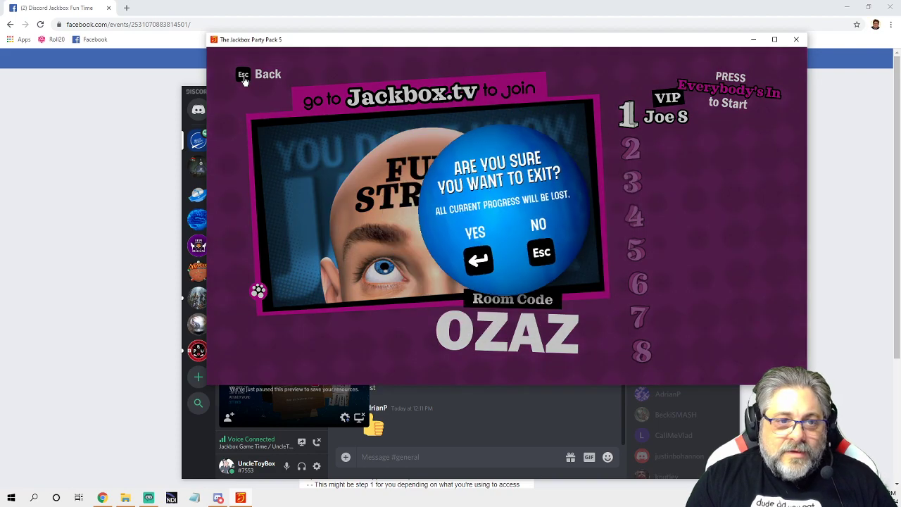
click(485, 272)
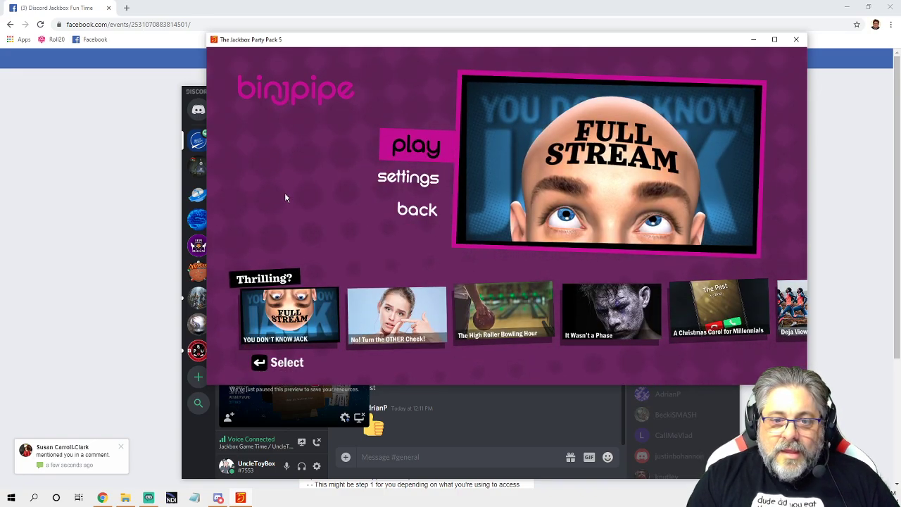
click(431, 212)
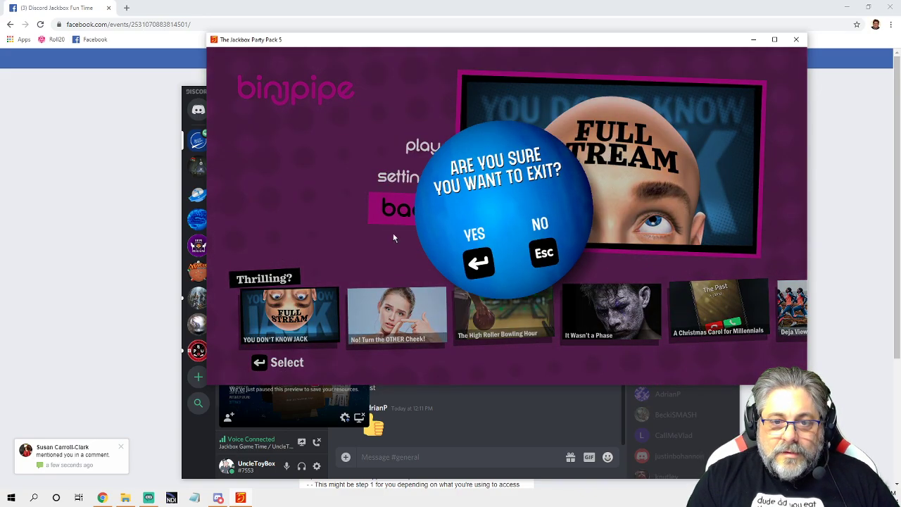
click(476, 260)
click(304, 304)
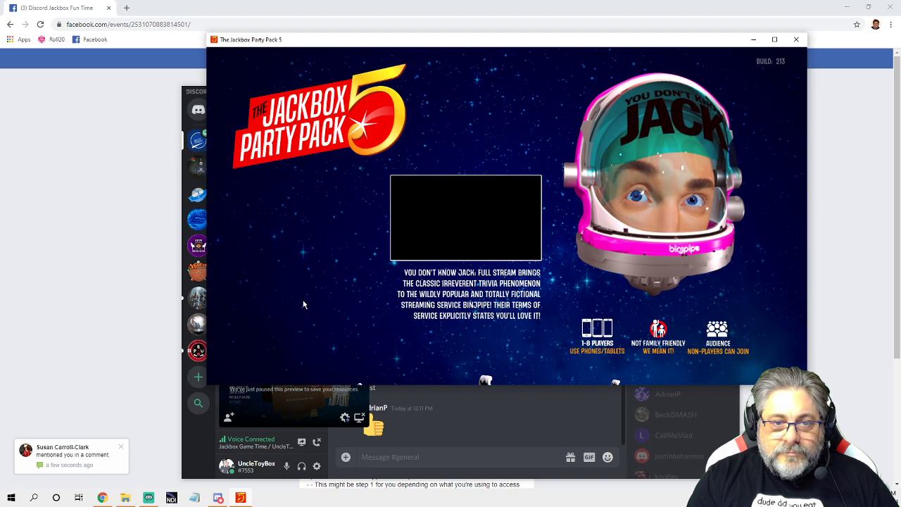